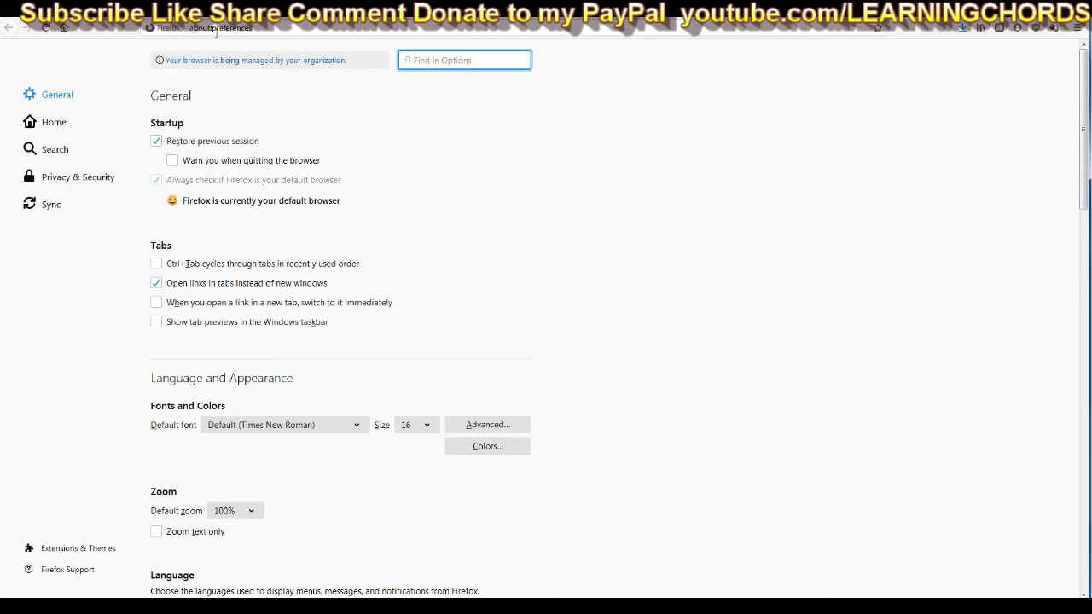
Step: Start entering about:policies in Firefox's address bar from the Options page
left_click(432, 31)
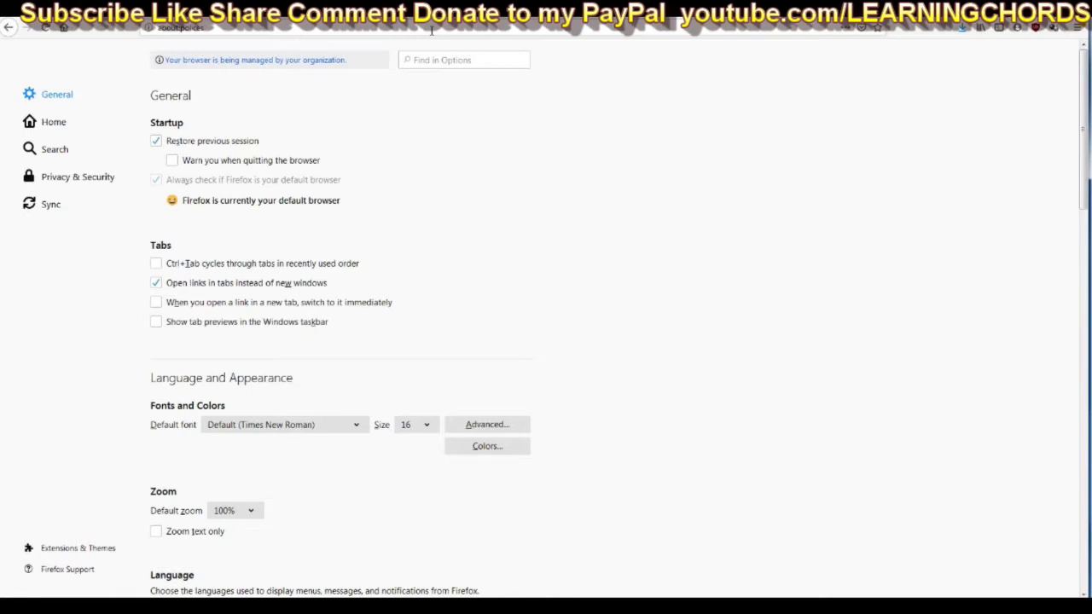
Step: Load about:policies, which lists Certificates ImportEnterpriseRoots set to true
key("Return")
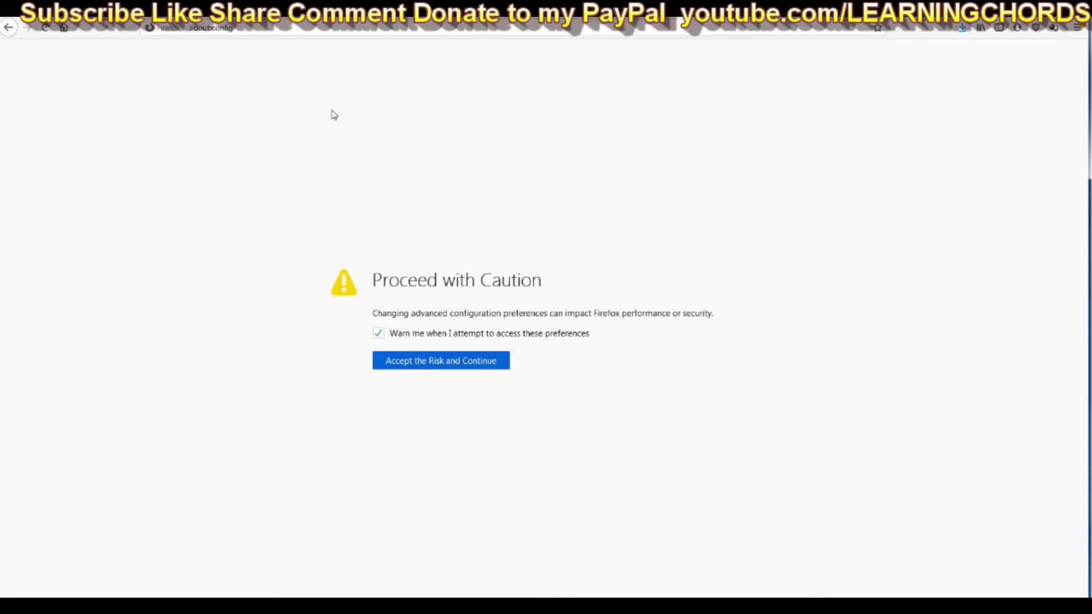
Step: Accept the about:config risk warning and show all preferences, starting with the accessibility entries
left_click(469, 367)
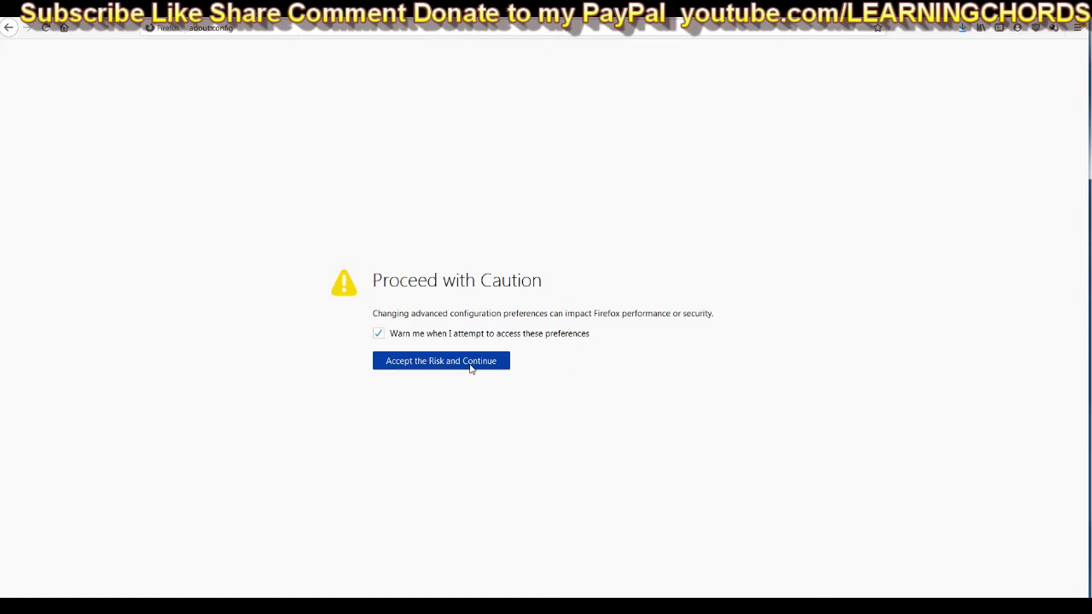
left_click(470, 366)
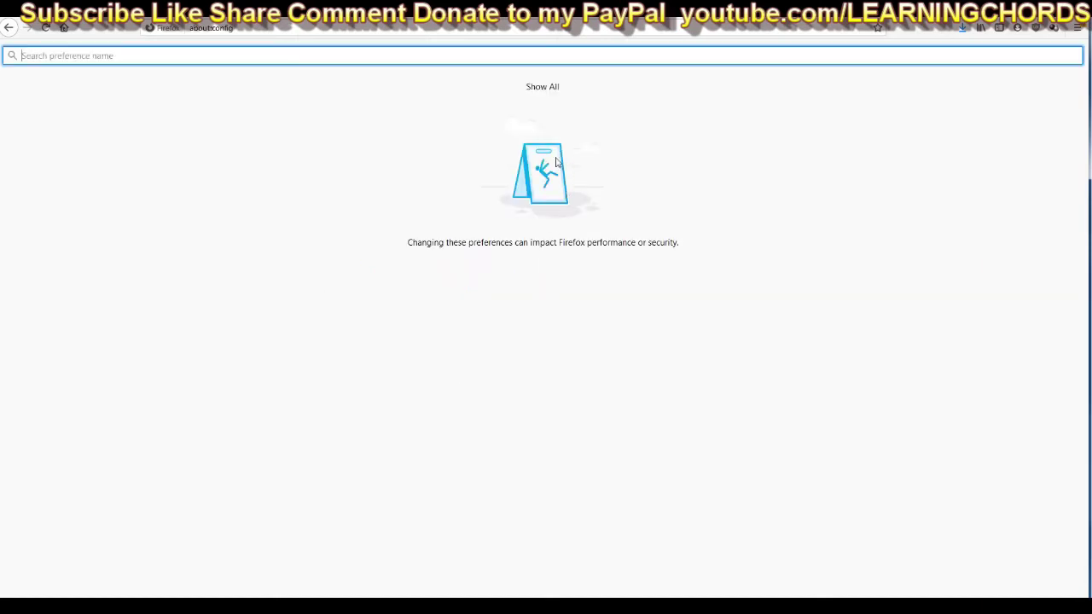
left_click(541, 88)
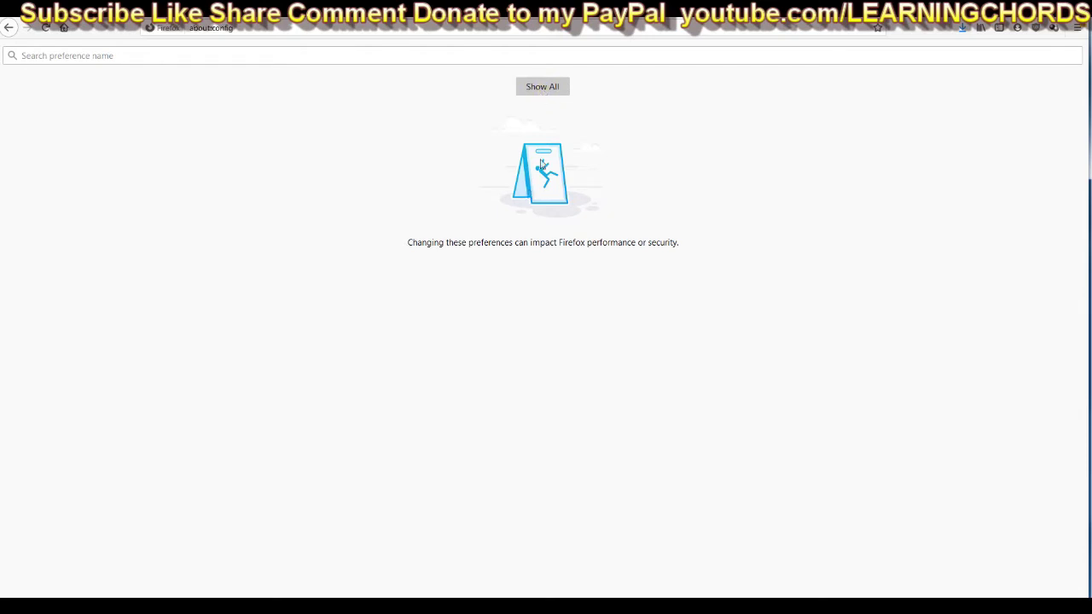
left_click(527, 88)
left_click(421, 151)
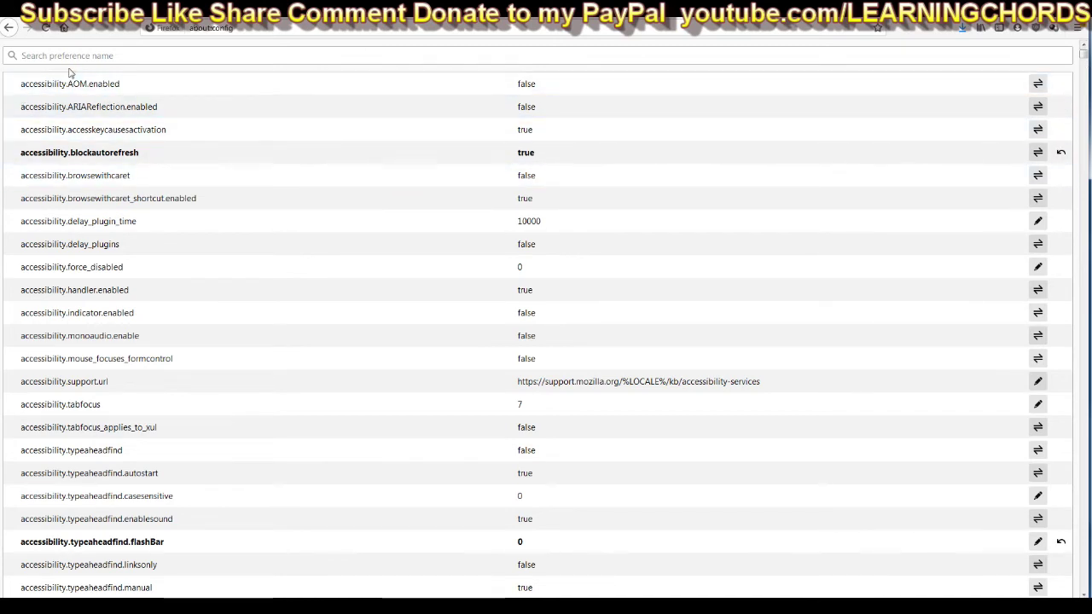
left_click(92, 56)
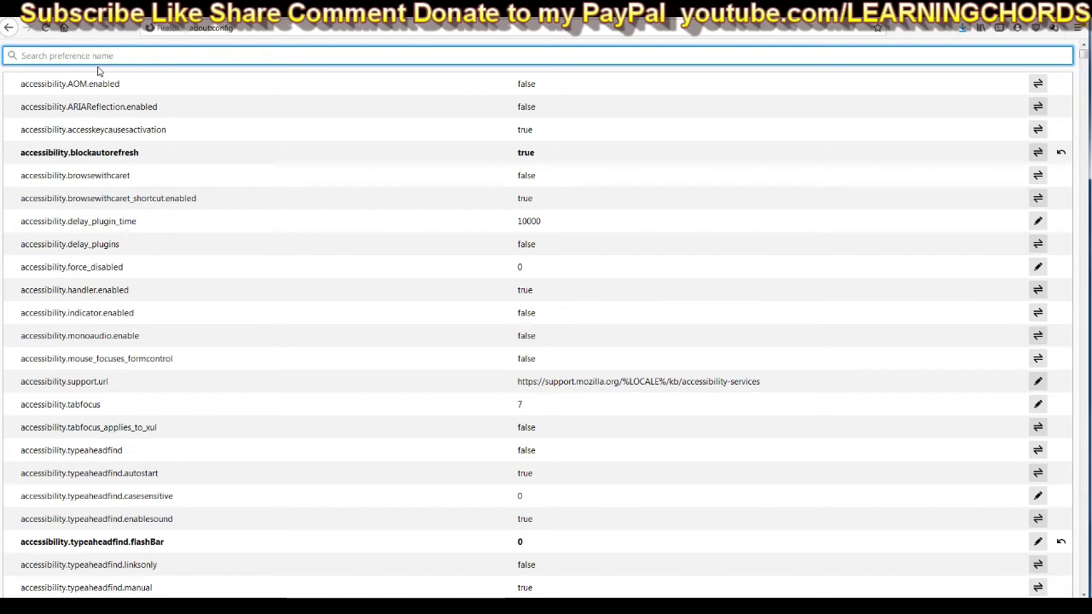
Step: Filter about:config to 'security.' and scroll to security.enterprise_roots.enabled, locked at true
type("secu")
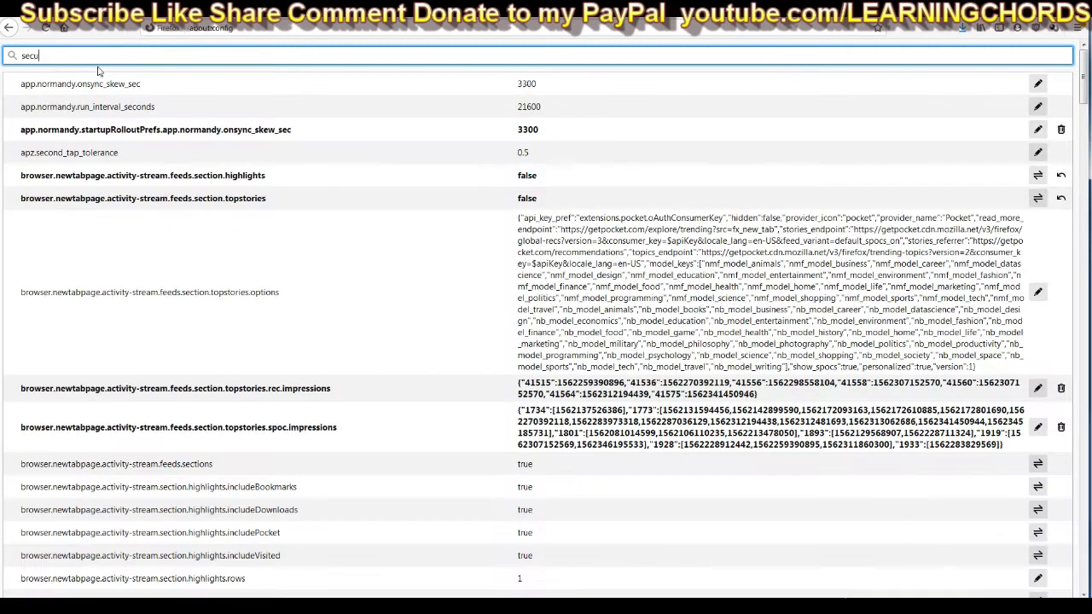
type("rity.")
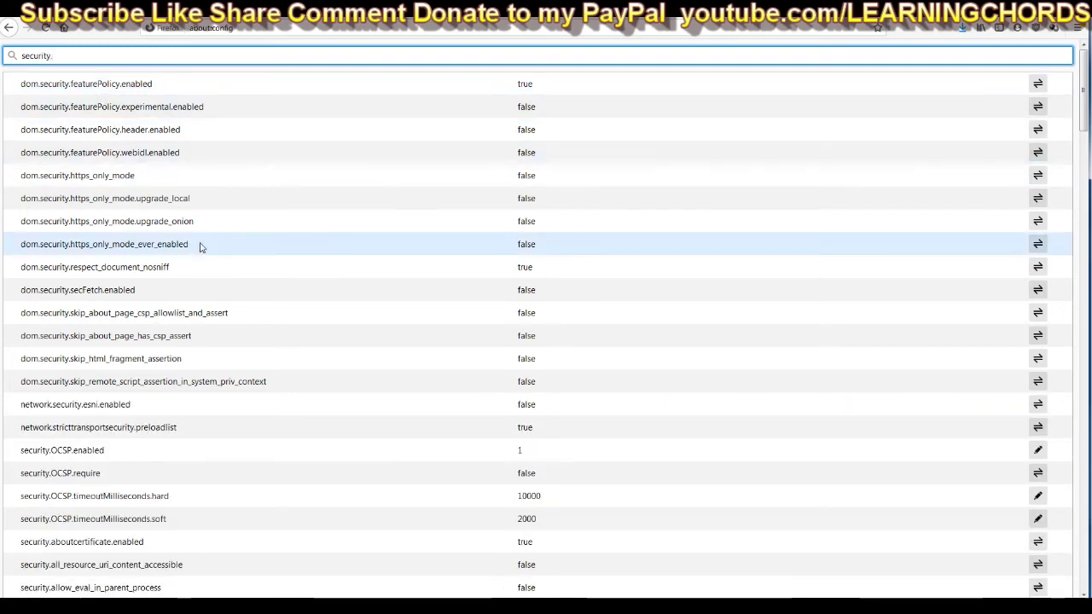
scroll(203, 247, "down", 3)
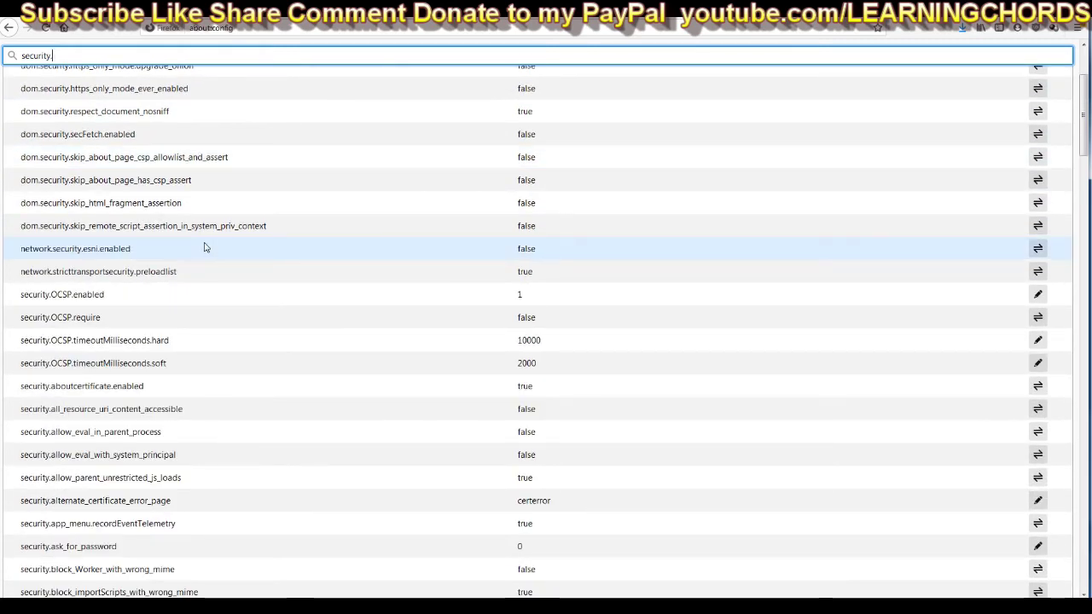
scroll(204, 247, "down", 5)
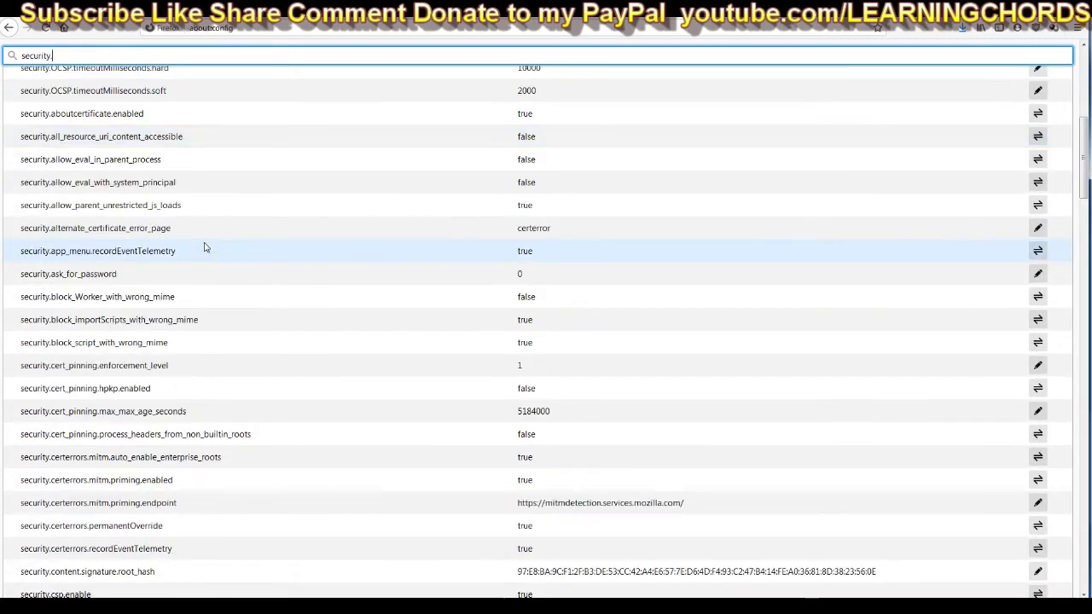
scroll(204, 247, "down", 5)
scroll(205, 247, "down", 2)
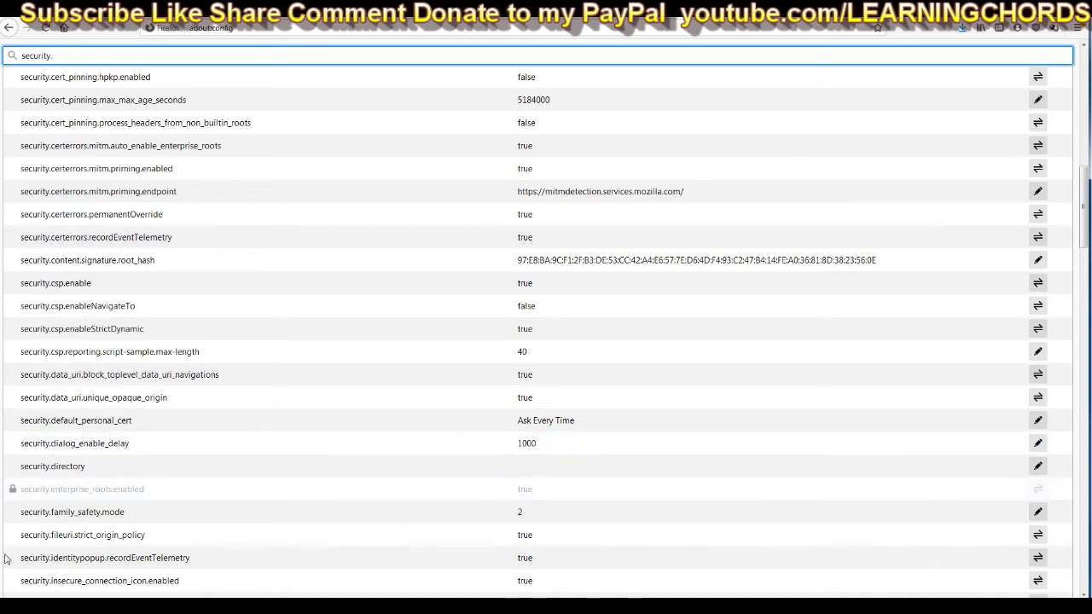
mouse_move(10, 590)
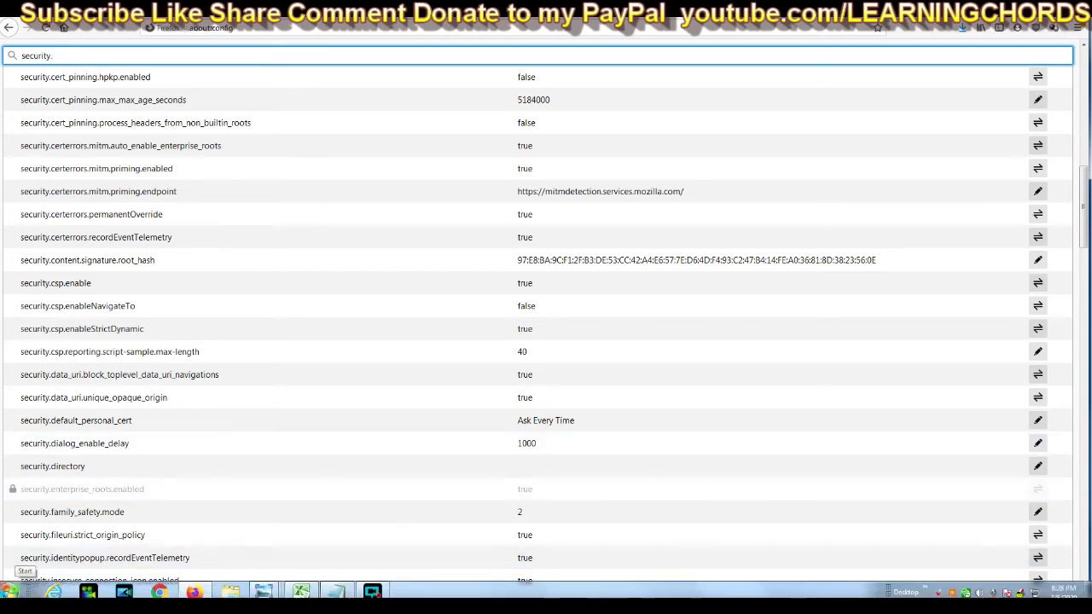
Step: Launch regedit from the Start menu's Run dialog and bring Registry Editor forward
left_click(11, 590)
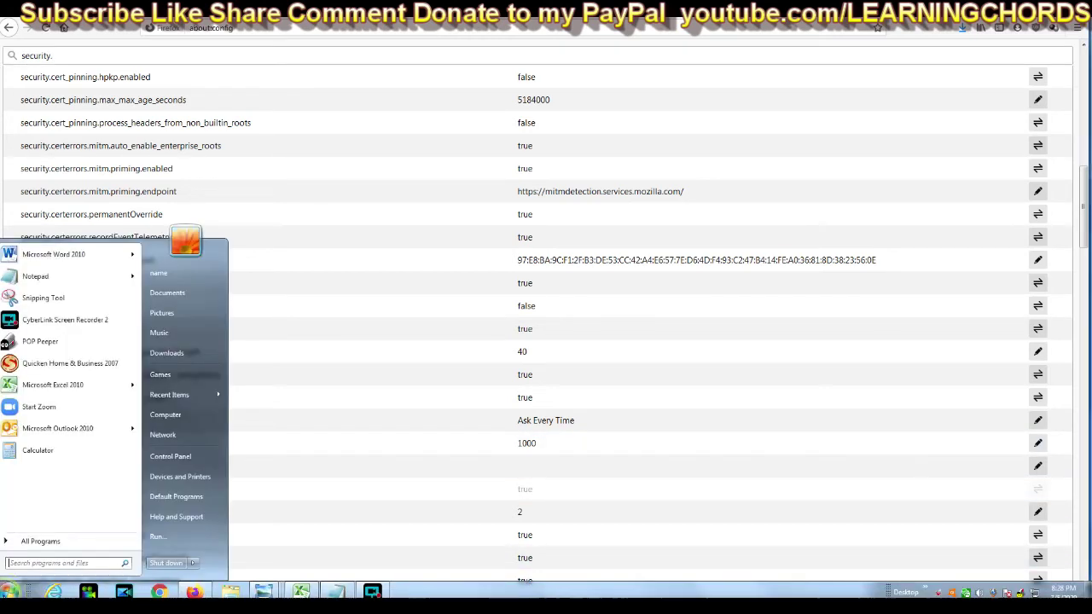
left_click(158, 538)
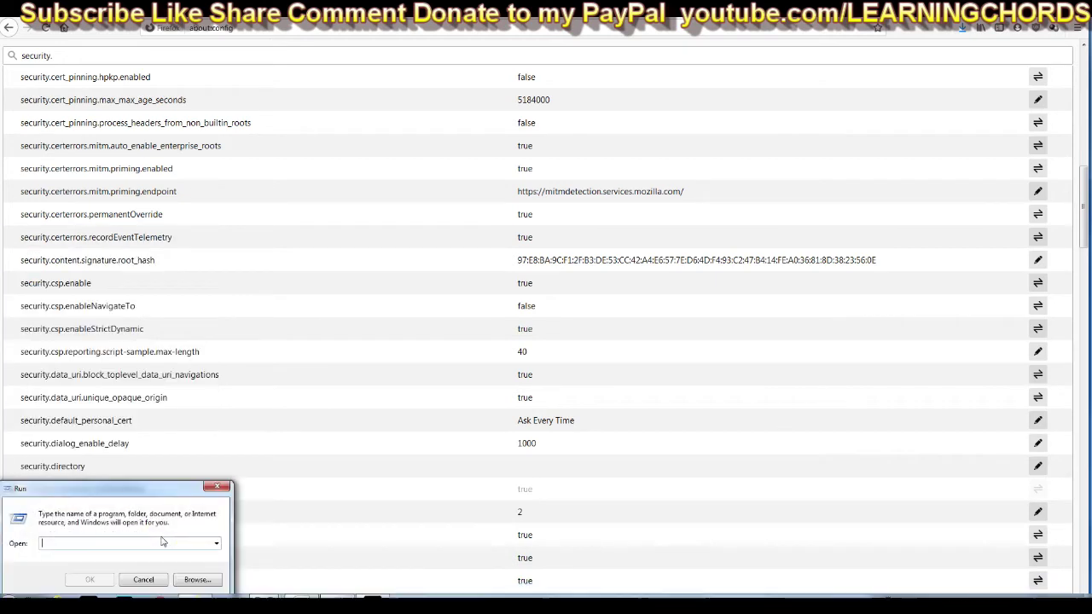
type("r")
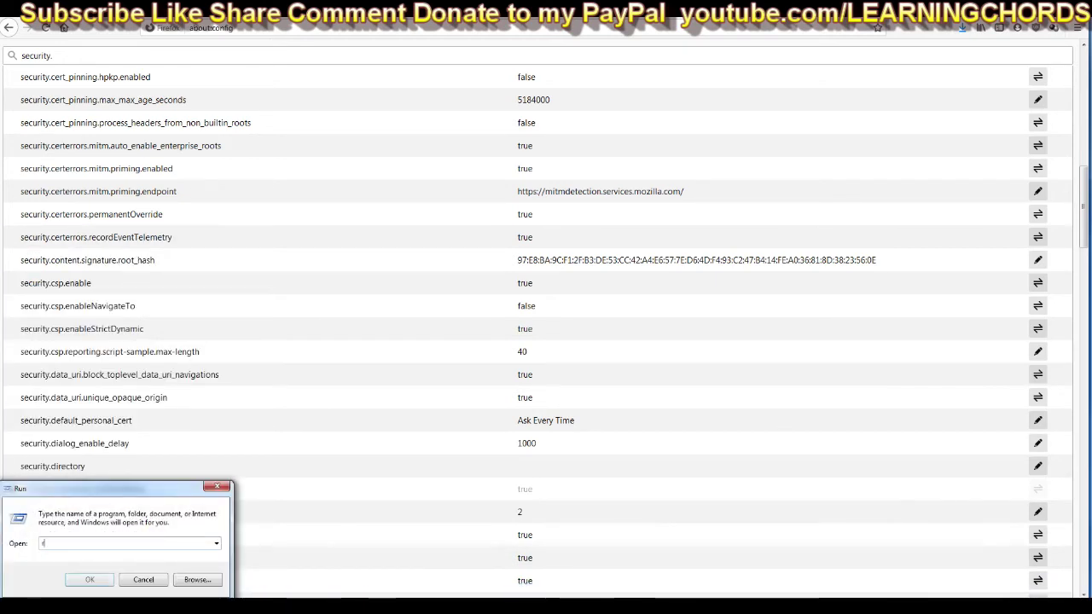
type("egedit")
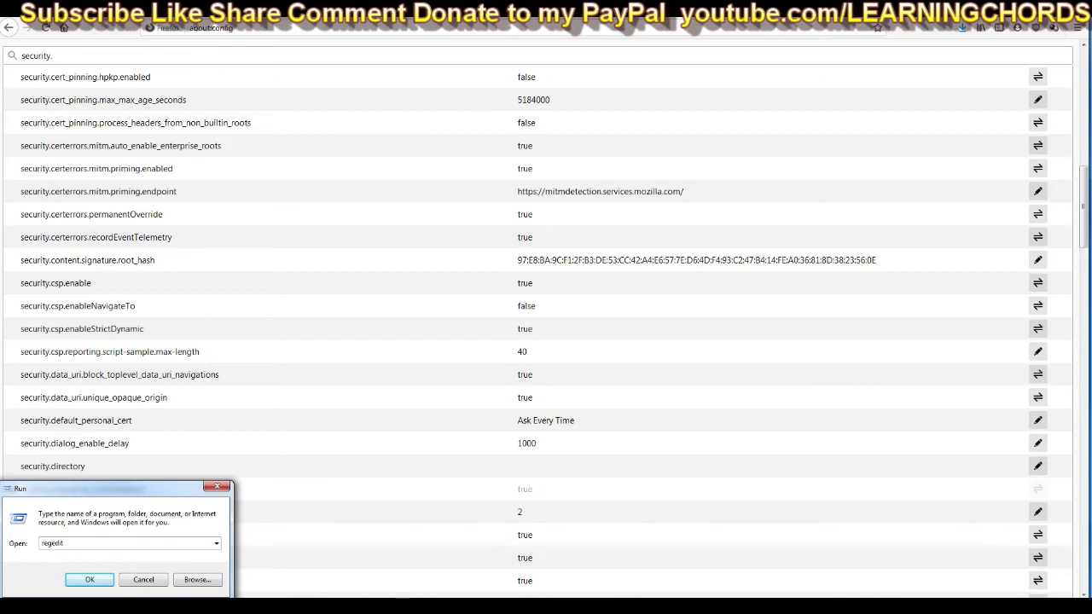
key("Return")
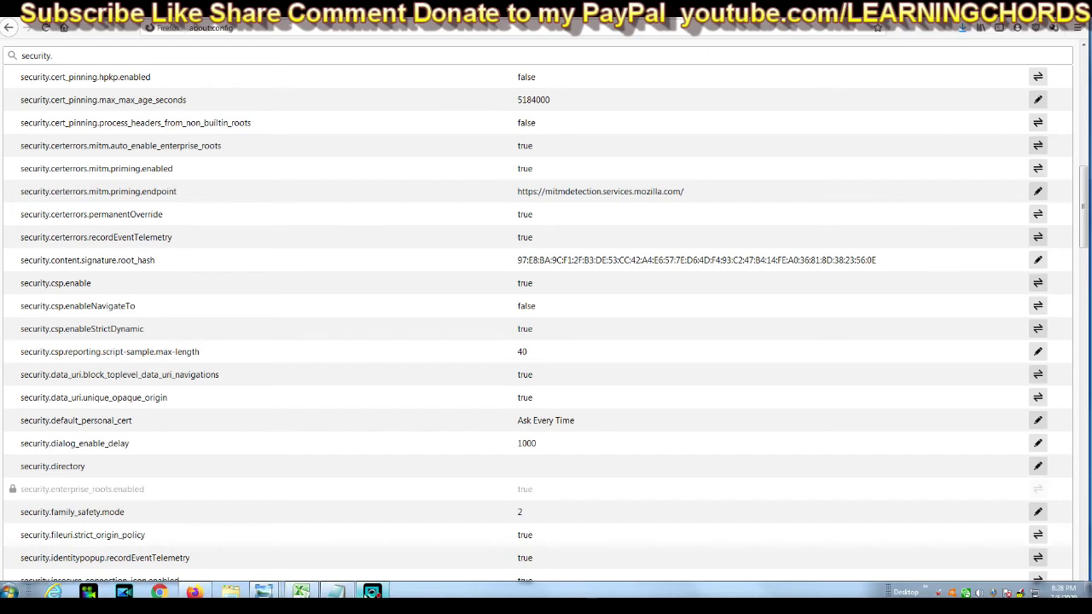
left_click(372, 591)
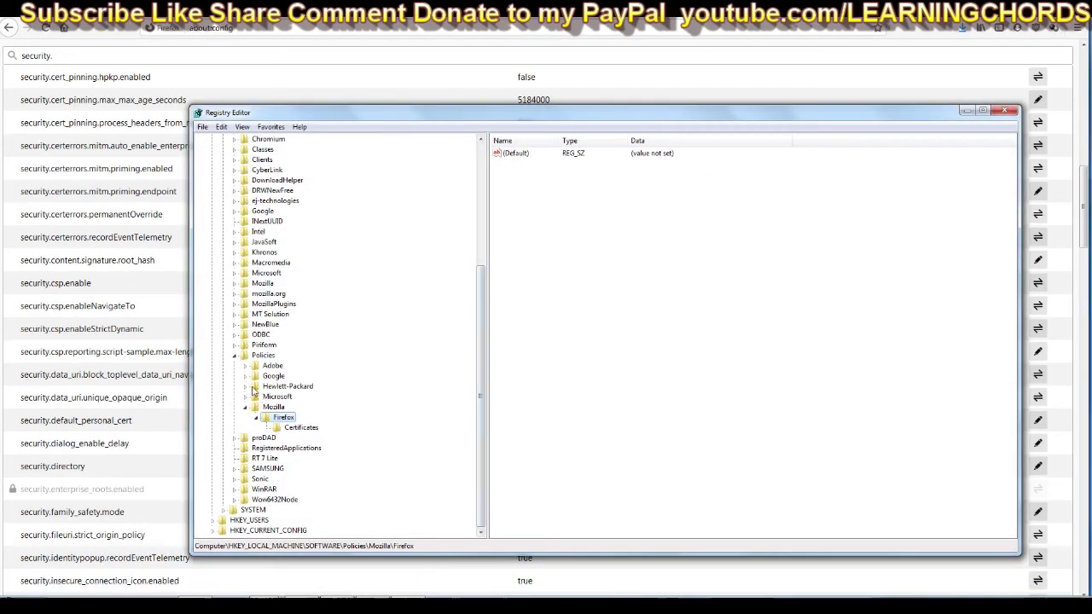
Step: Collapse and re-expand HKEY_LOCAL_MACHINE and SOFTWARE in the registry tree
left_click(236, 357)
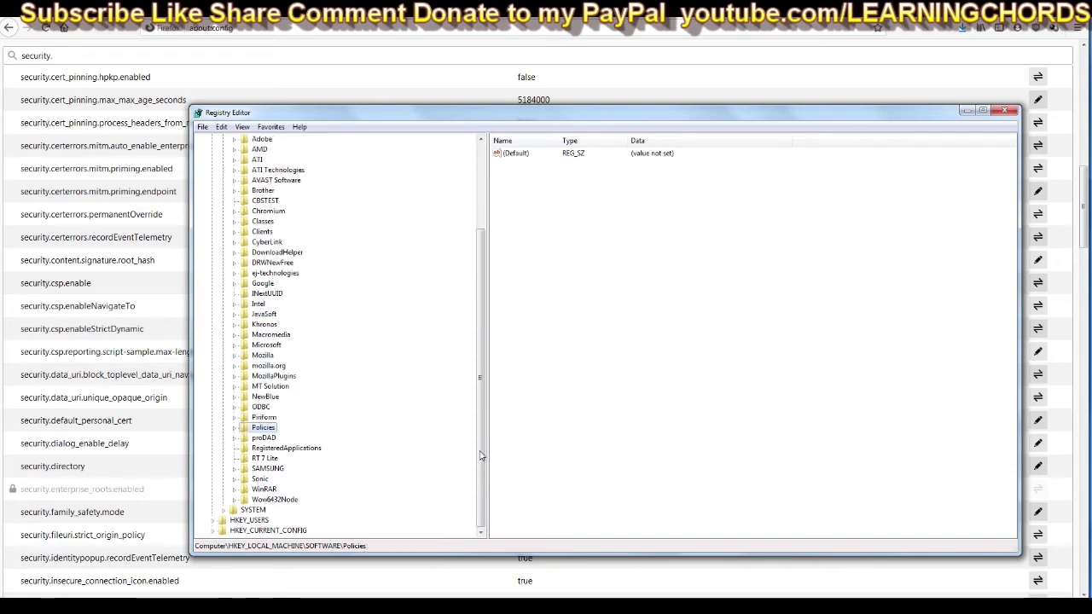
left_click_drag(481, 452, 480, 368)
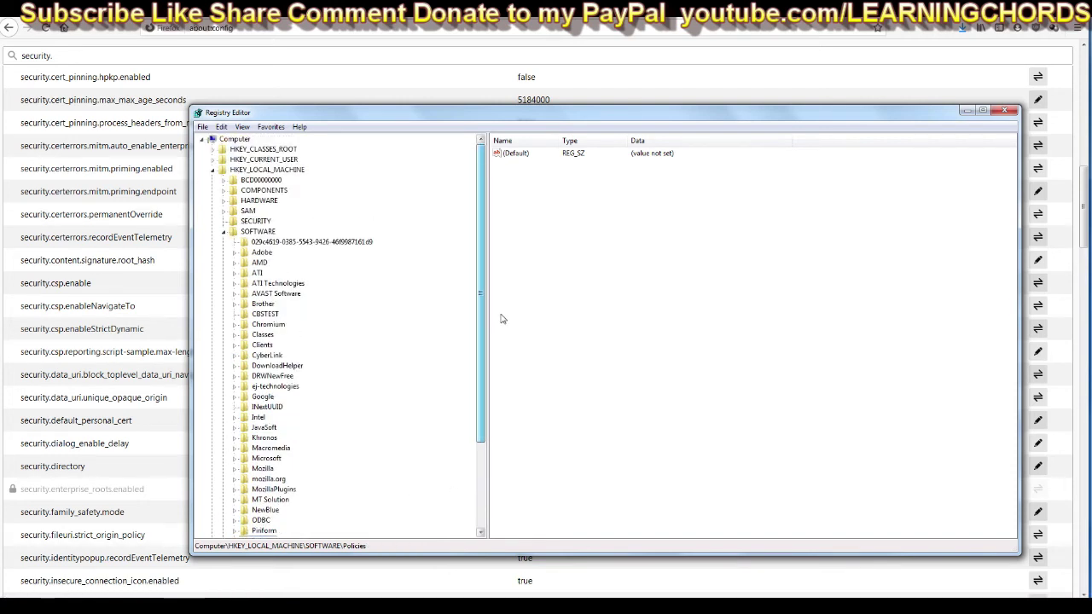
left_click(223, 234)
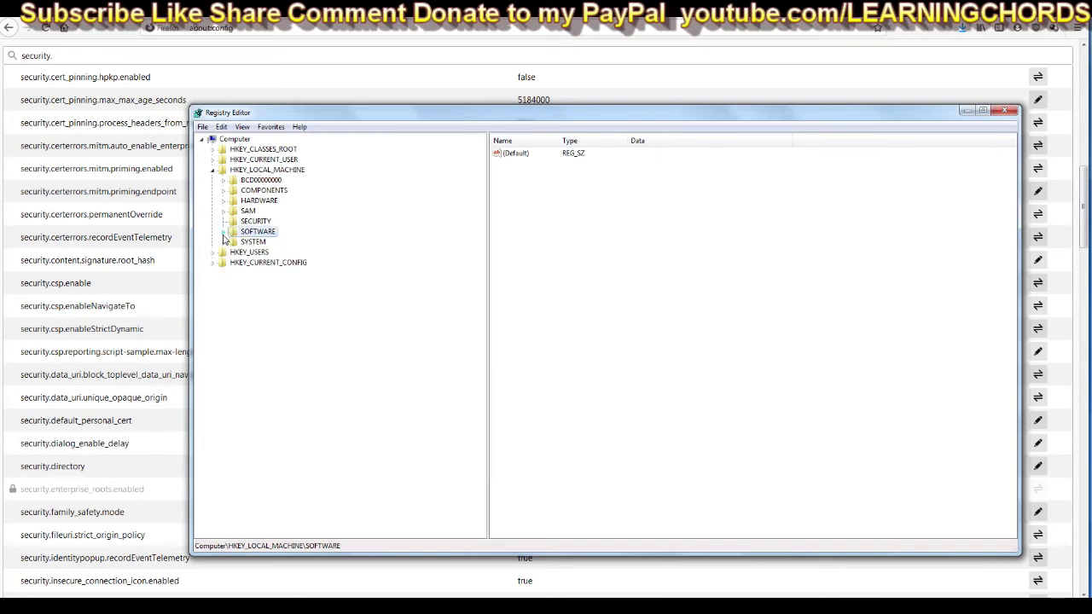
left_click(213, 170)
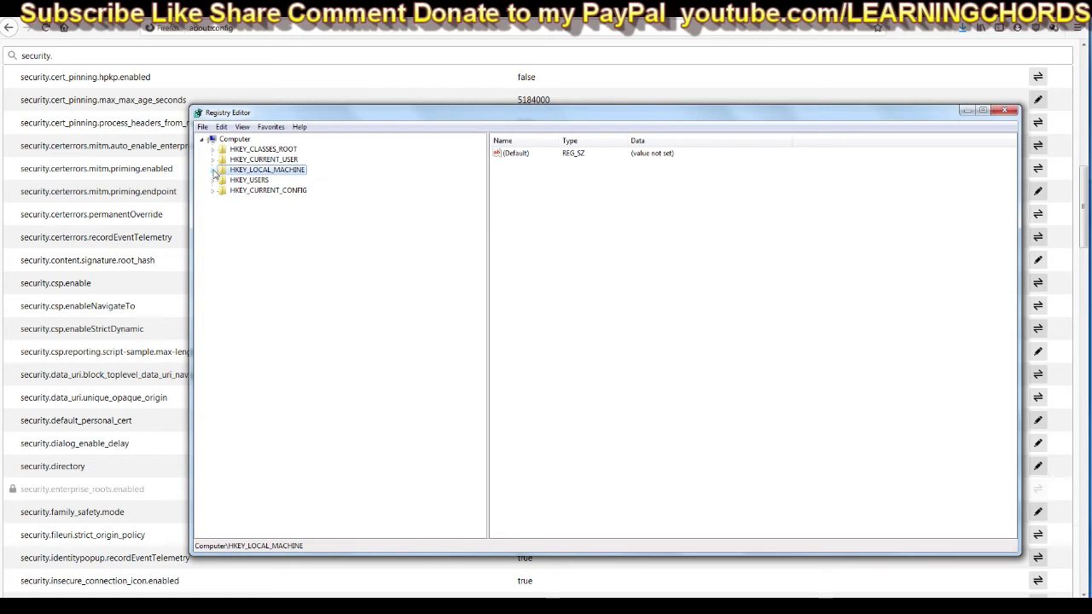
left_click(213, 172)
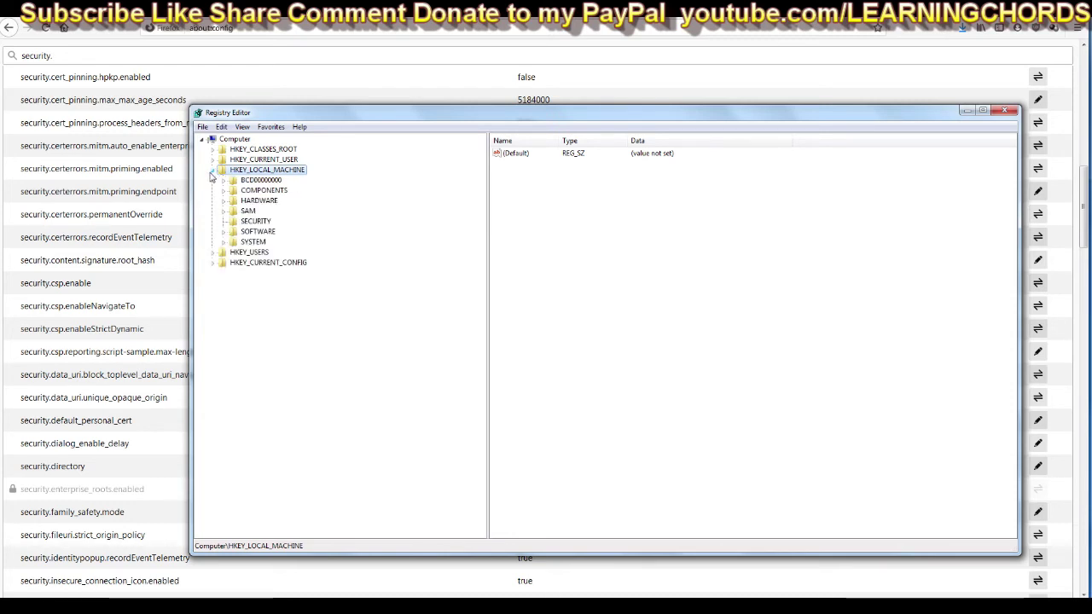
left_click(223, 234)
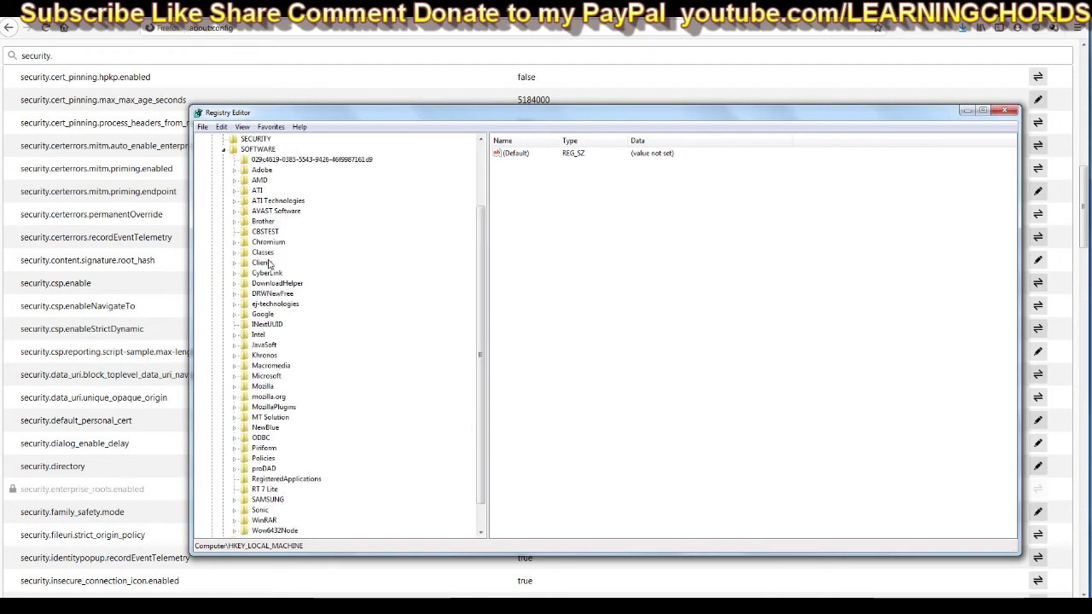
scroll(271, 271, "down", 1)
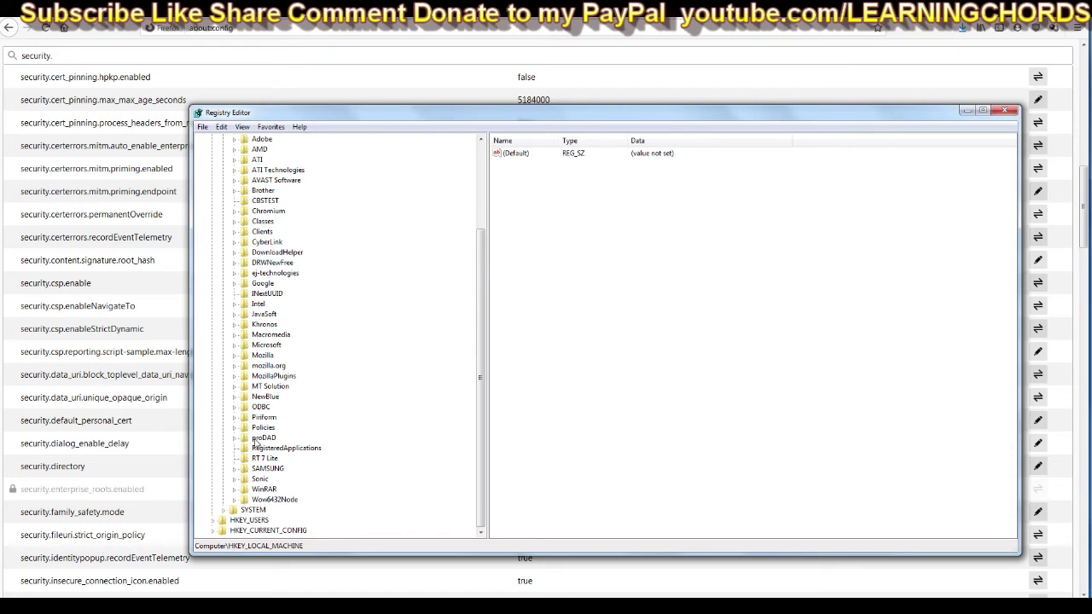
scroll(277, 395, "up", 4)
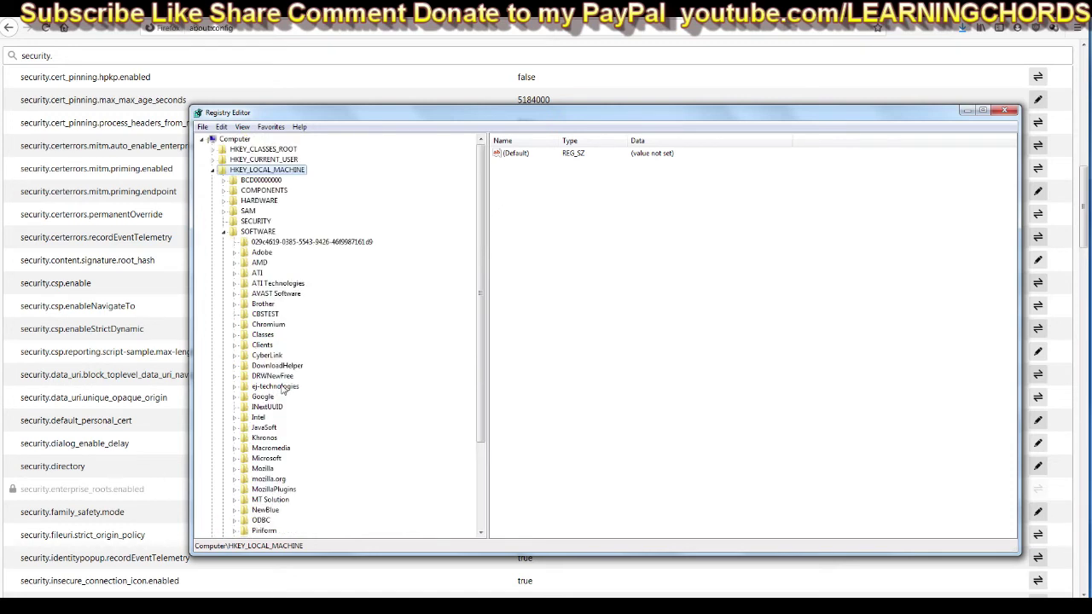
scroll(284, 379, "down", 4)
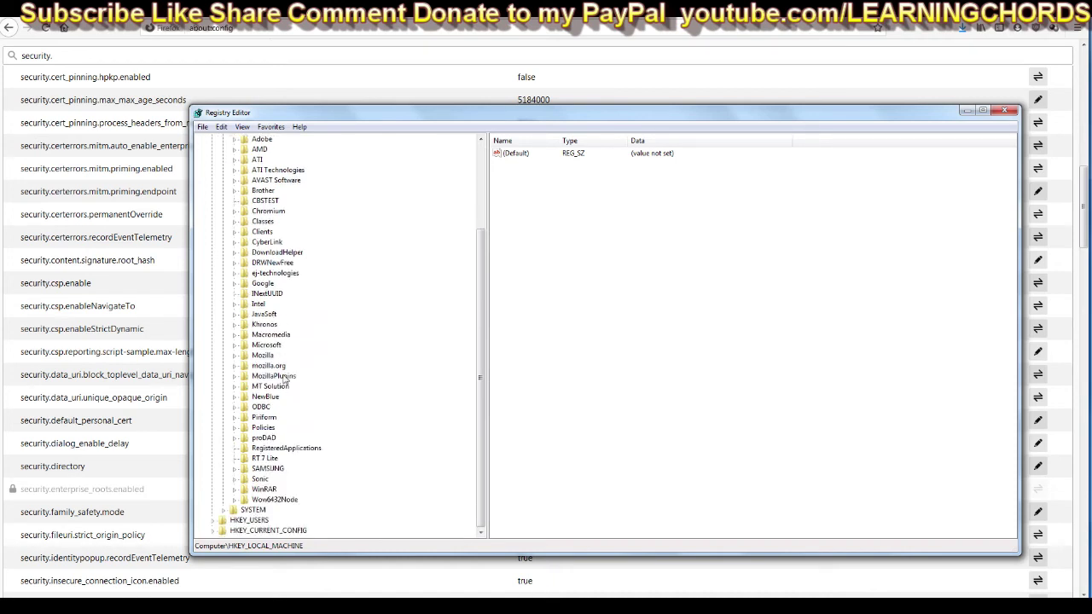
Step: Expand Policies > Mozilla > Firefox and select Certificates, showing ImportEnterpriseRoots set to 1
left_click(234, 427)
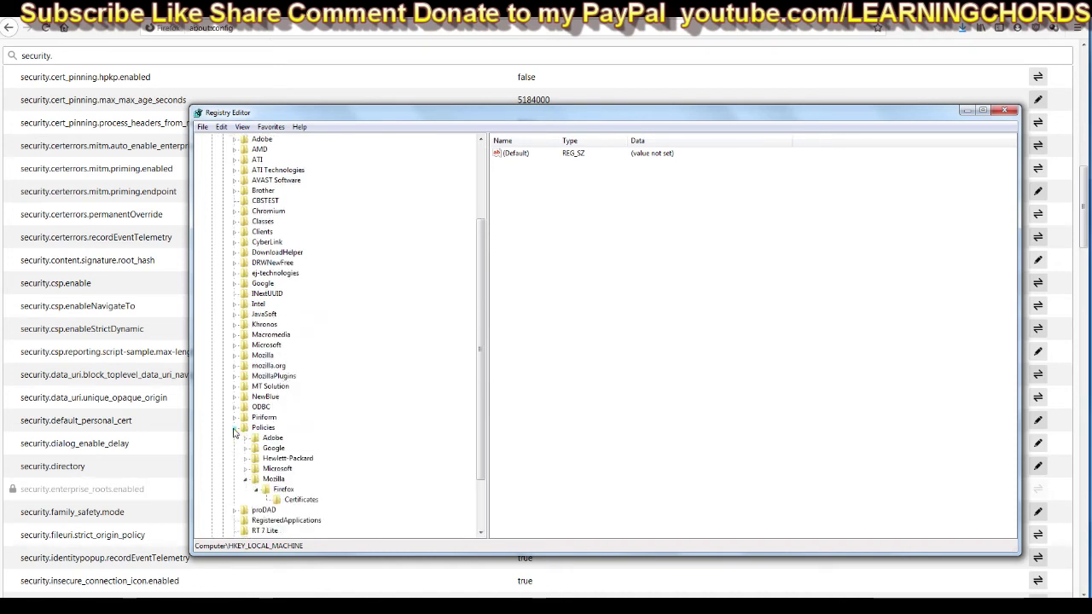
left_click(256, 491)
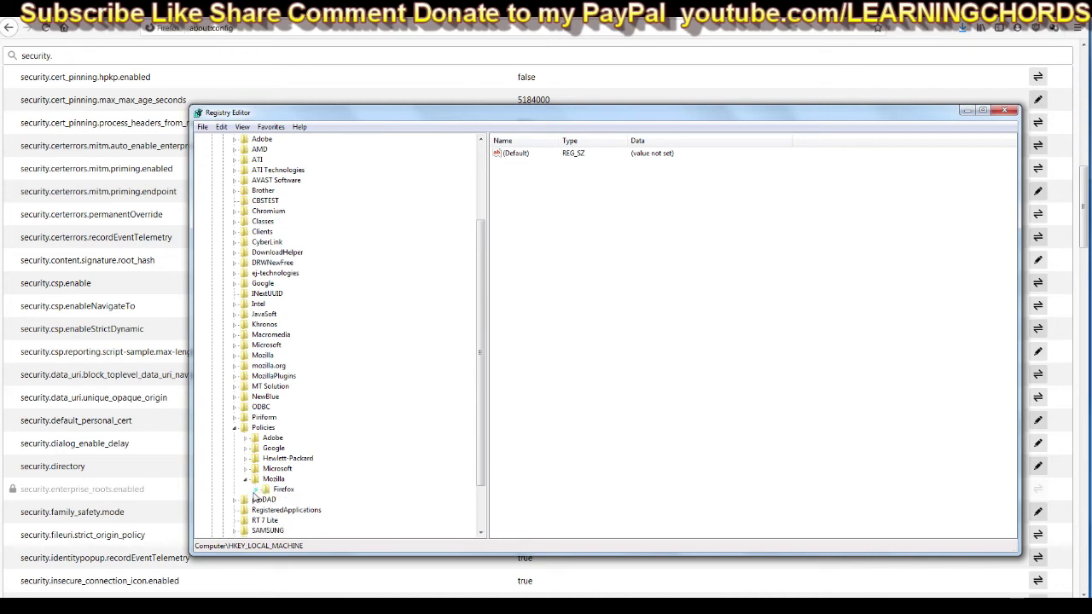
left_click(247, 479)
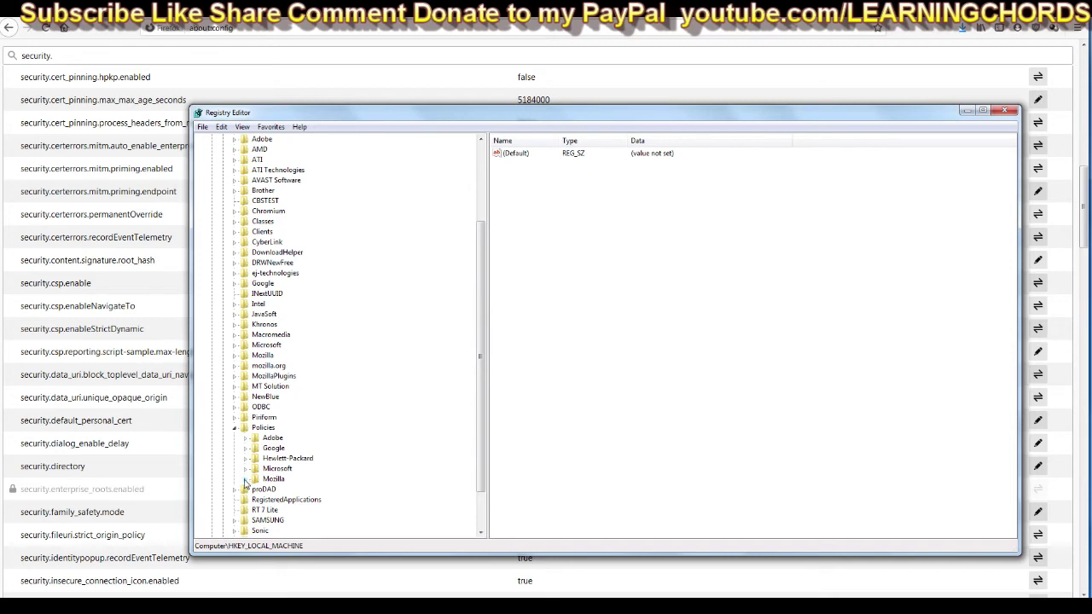
left_click(245, 479)
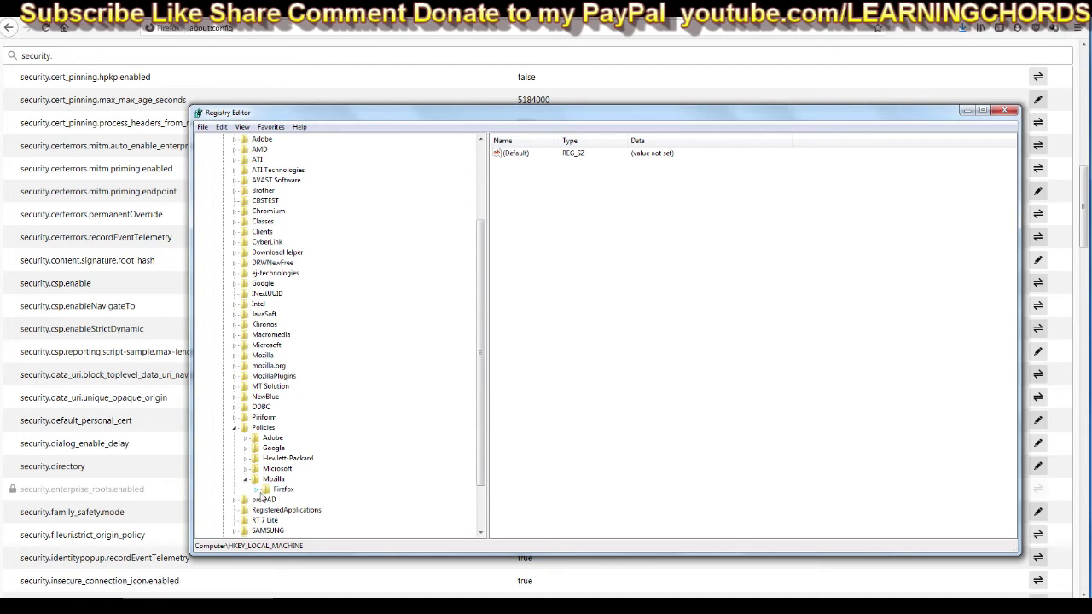
left_click(256, 490)
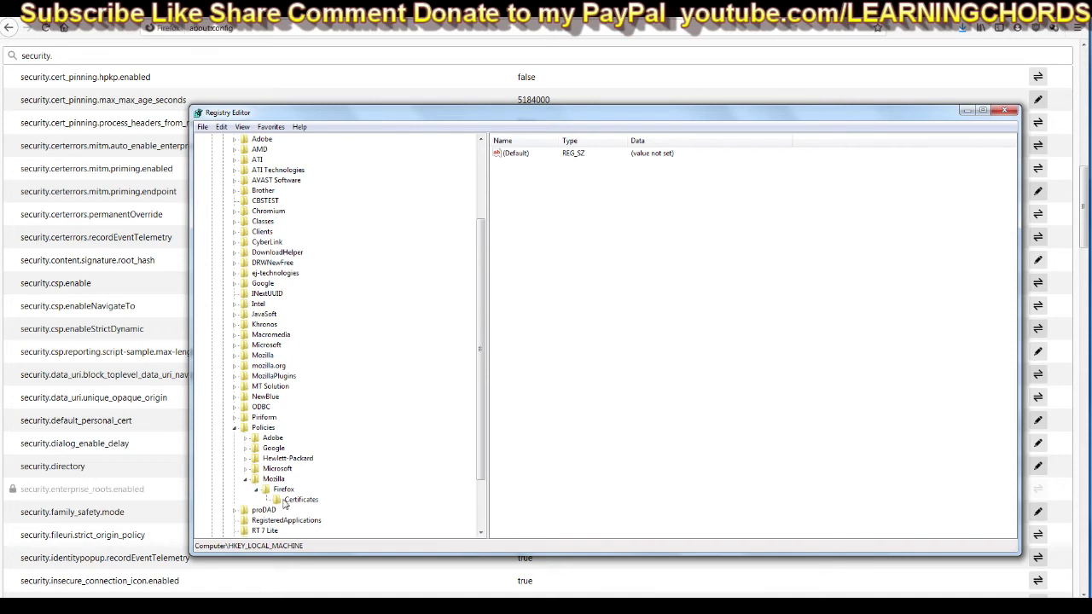
left_click(286, 501)
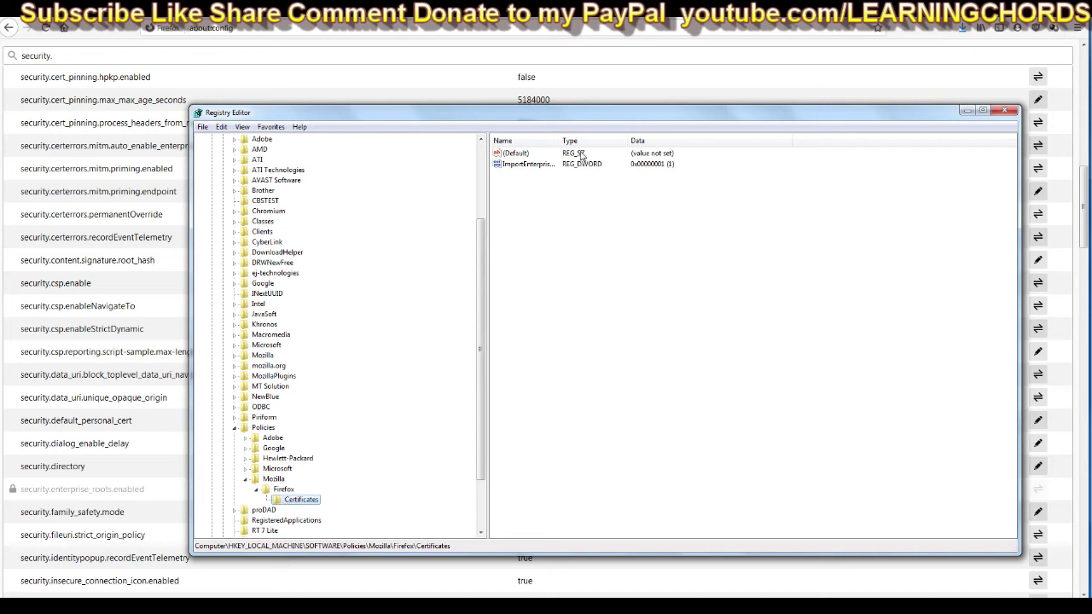
left_click_drag(559, 141, 640, 141)
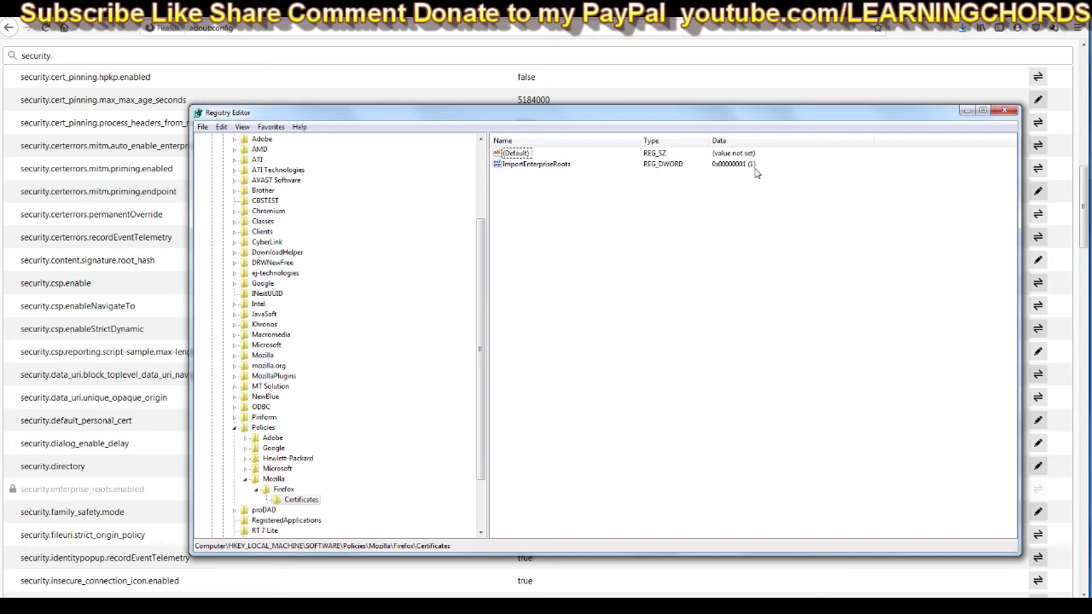
left_click(560, 170)
double_click(561, 170)
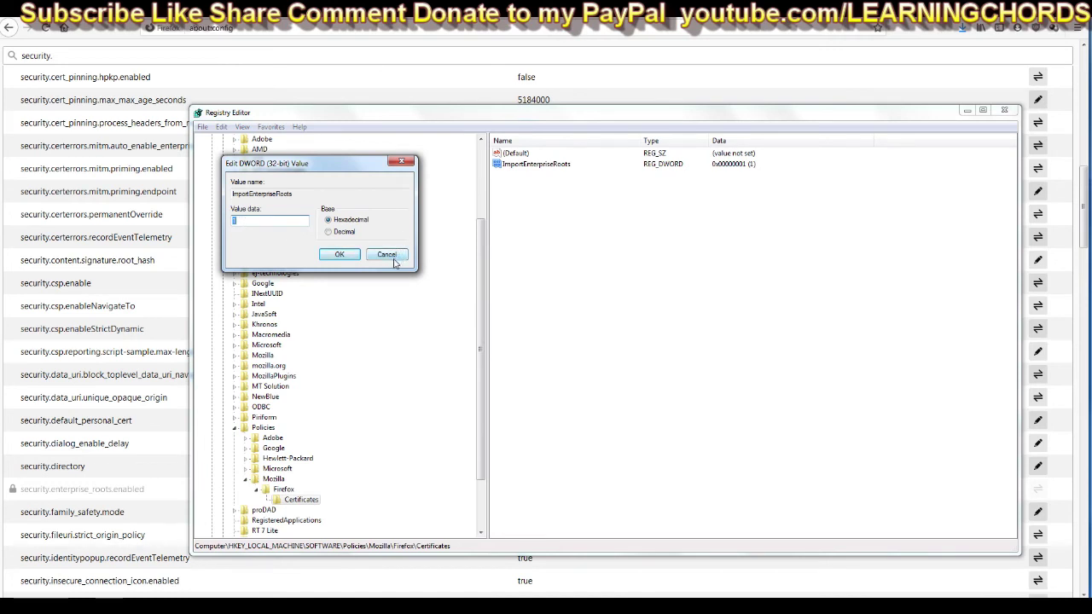
left_click(394, 260)
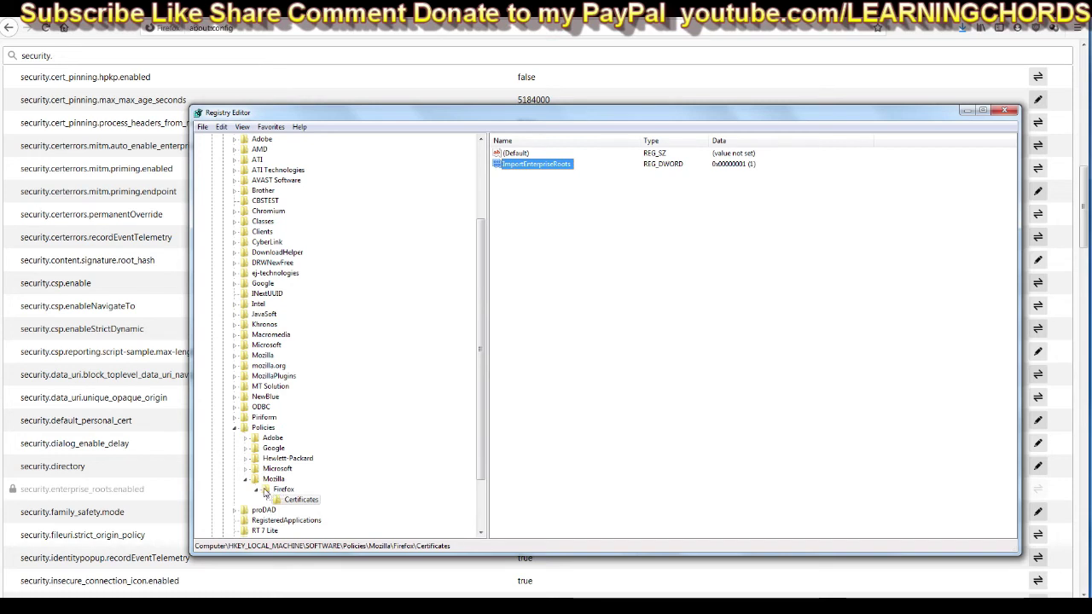
Step: Delete the Firefox key under Policies\Mozilla, confirm the deletion, and close Registry Editor
left_click(266, 490)
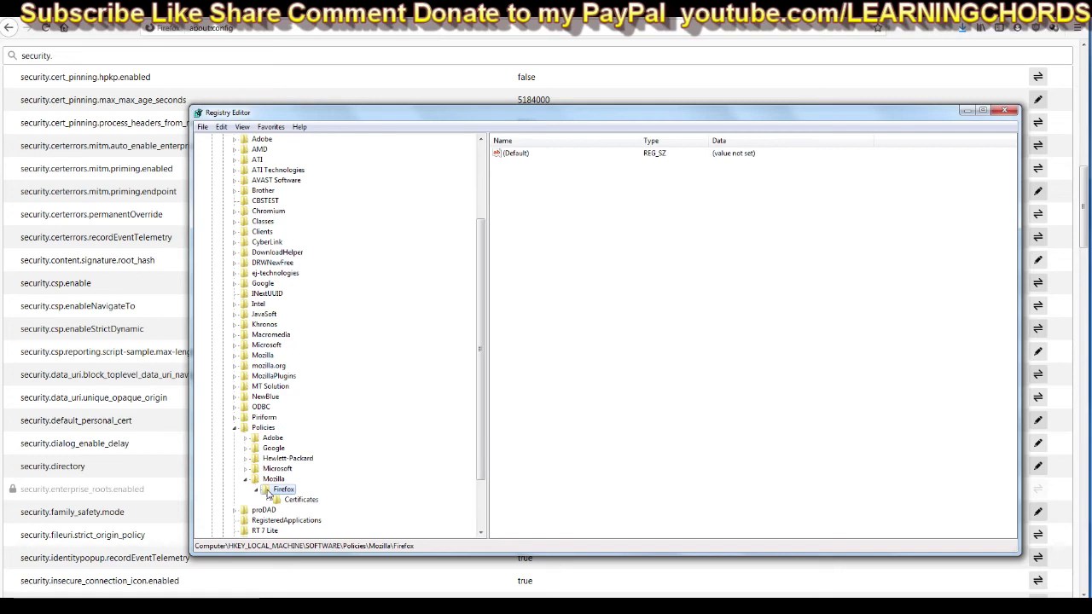
right_click(267, 492)
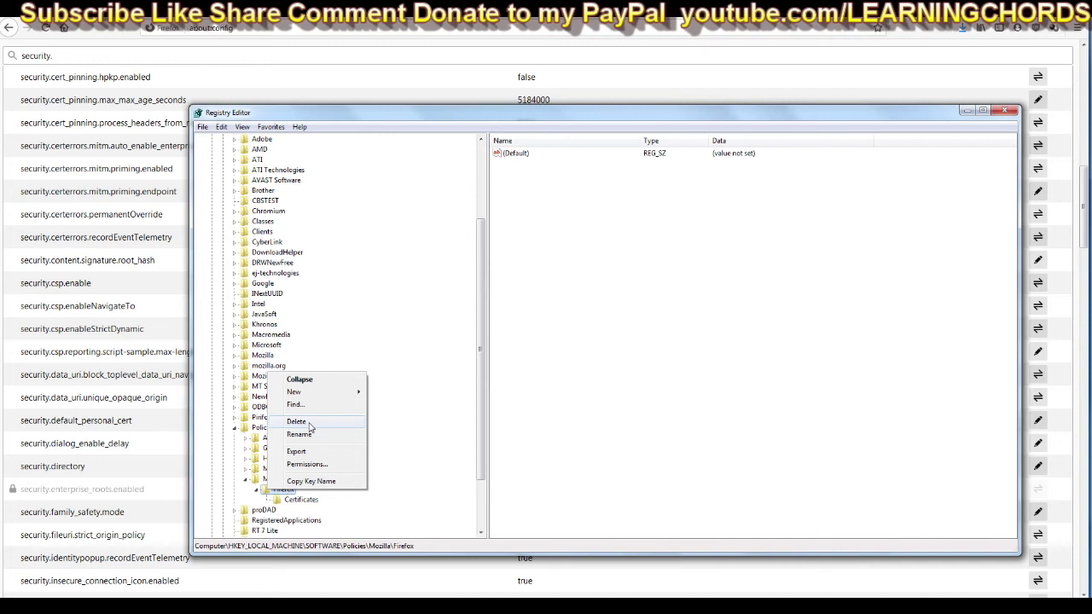
left_click(296, 422)
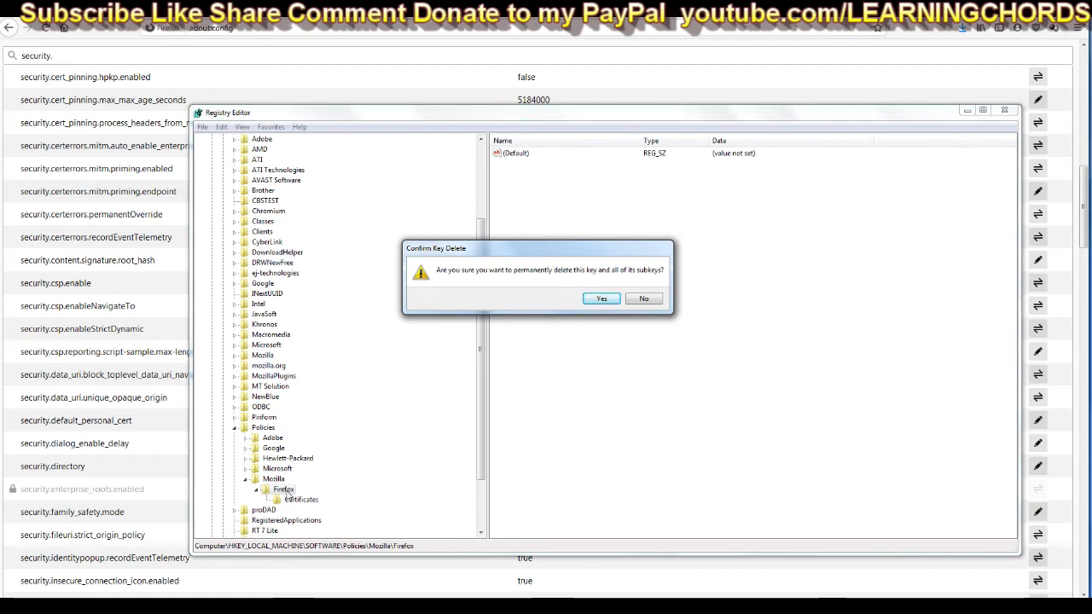
left_click(602, 298)
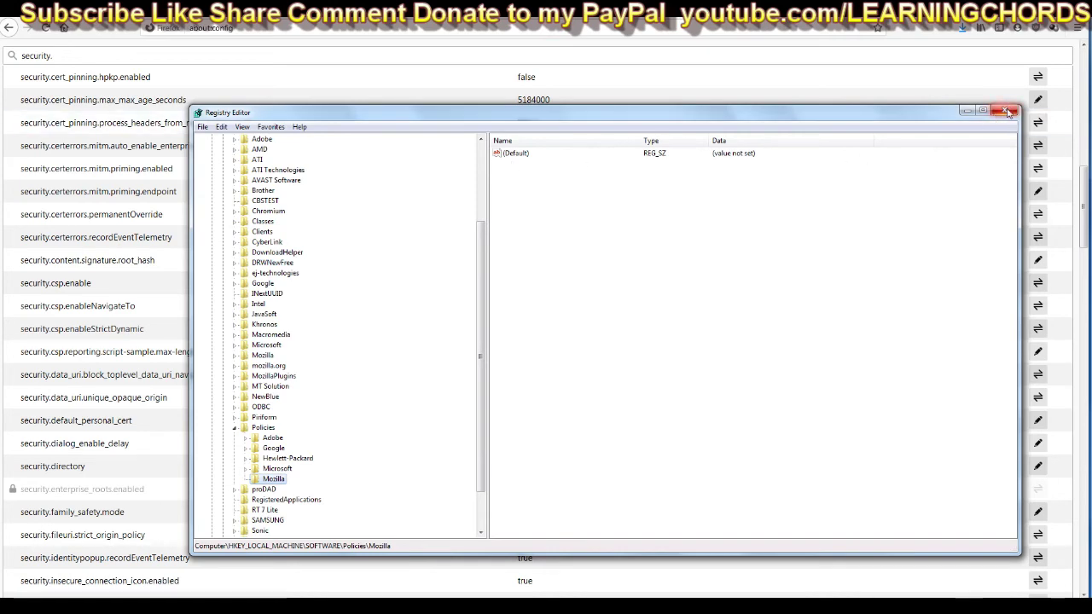
left_click(1008, 112)
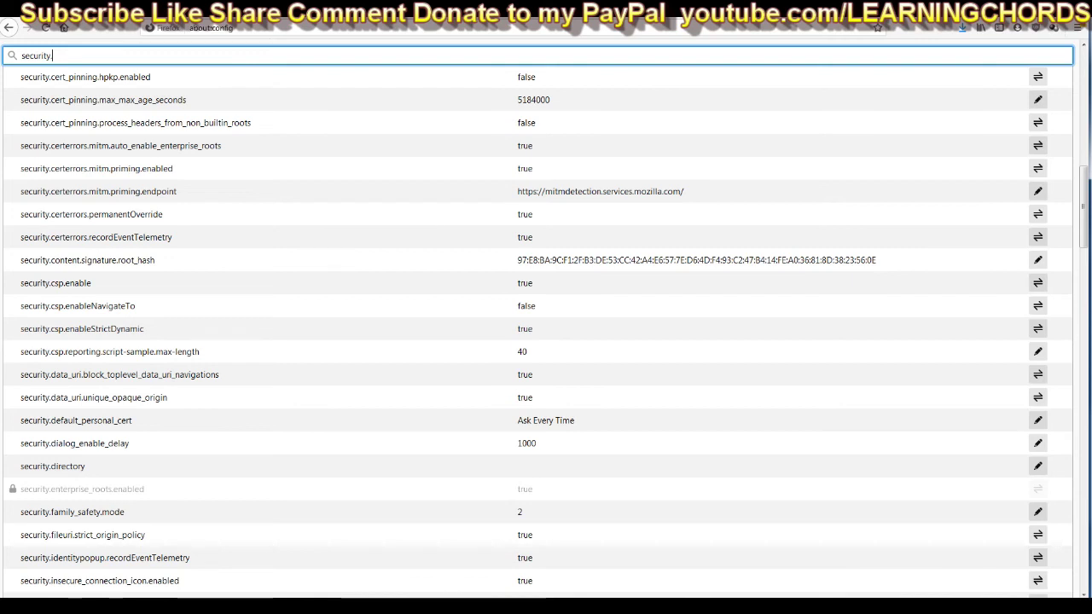
Step: Reload about:config, accept the caution warning, and list all preferences again
key("F5")
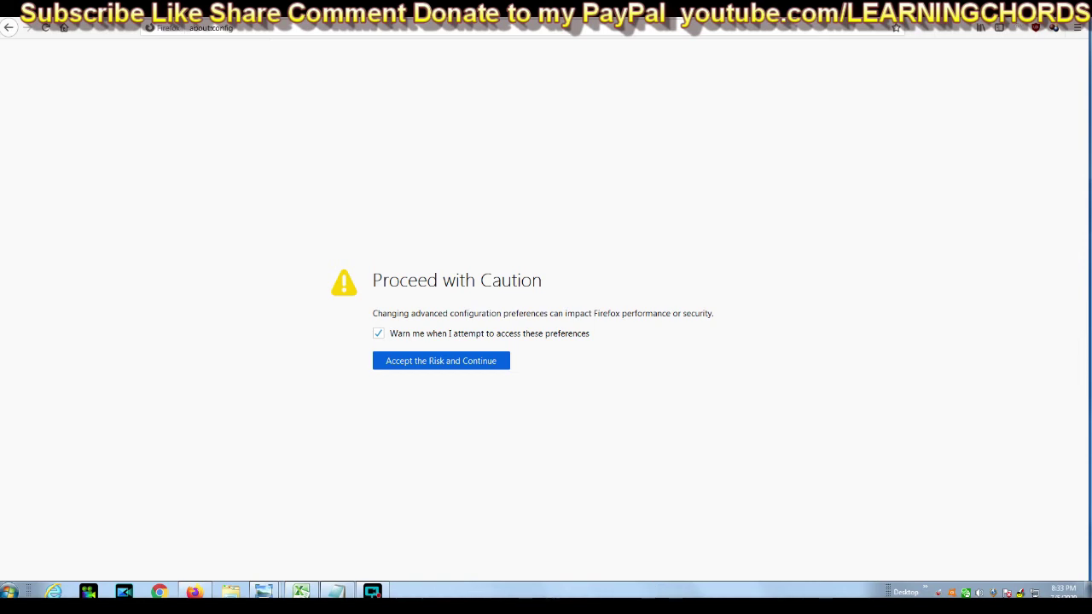
left_click(443, 361)
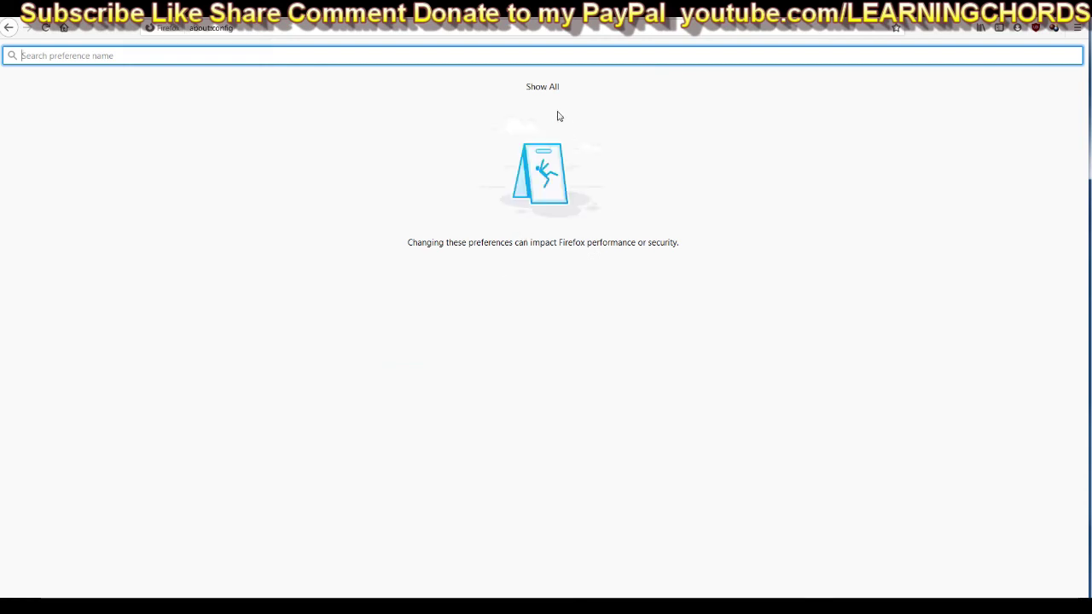
left_click(540, 88)
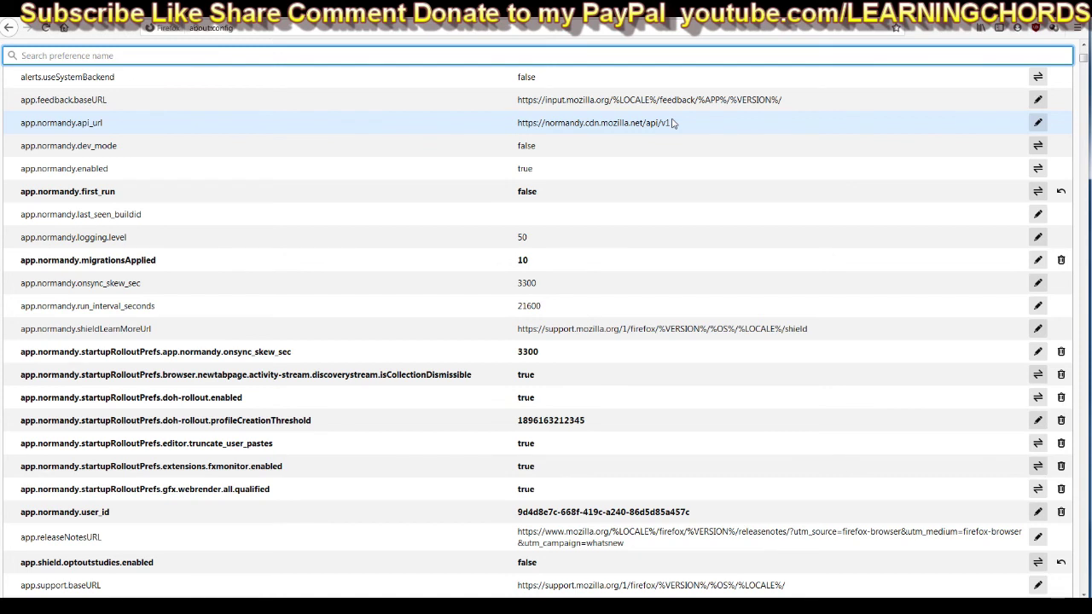
Step: Search preferences for 'security.enter', showing security.enterprise_roots.enabled now set to false
type("se")
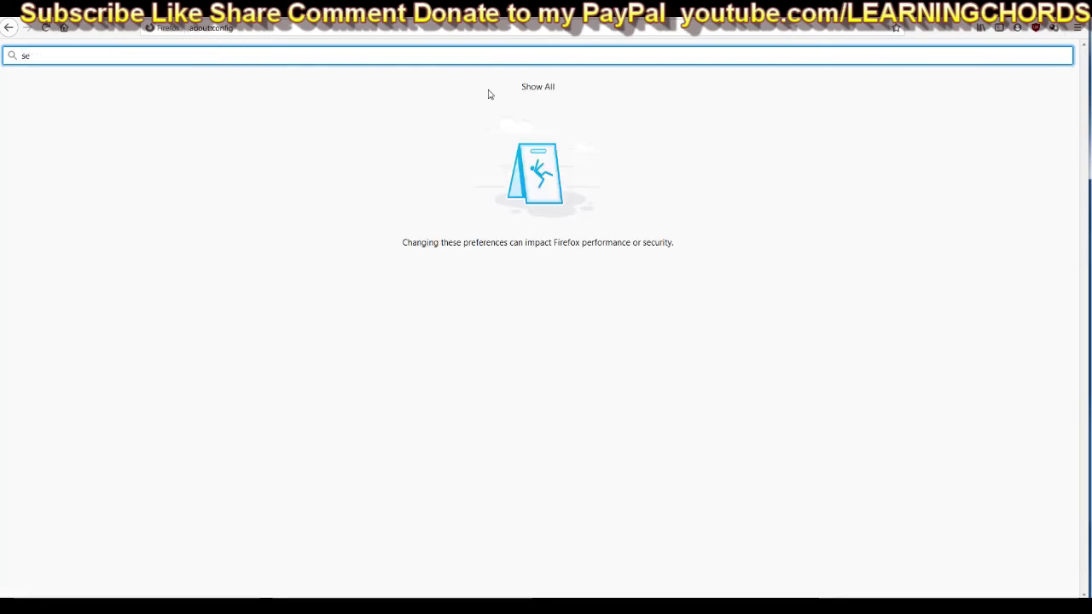
left_click(538, 87)
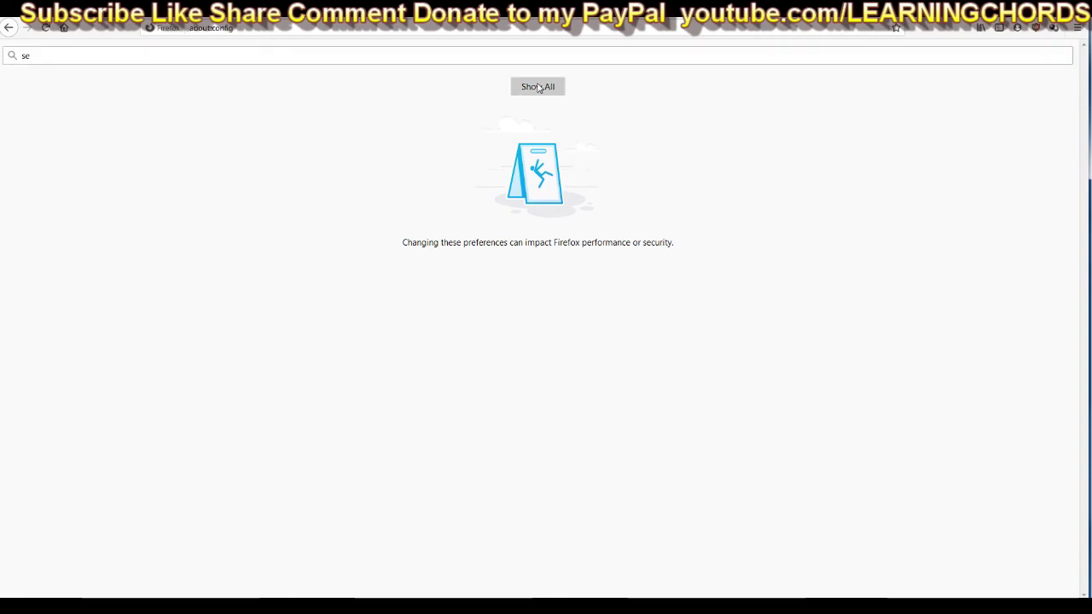
left_click(106, 56)
type("se")
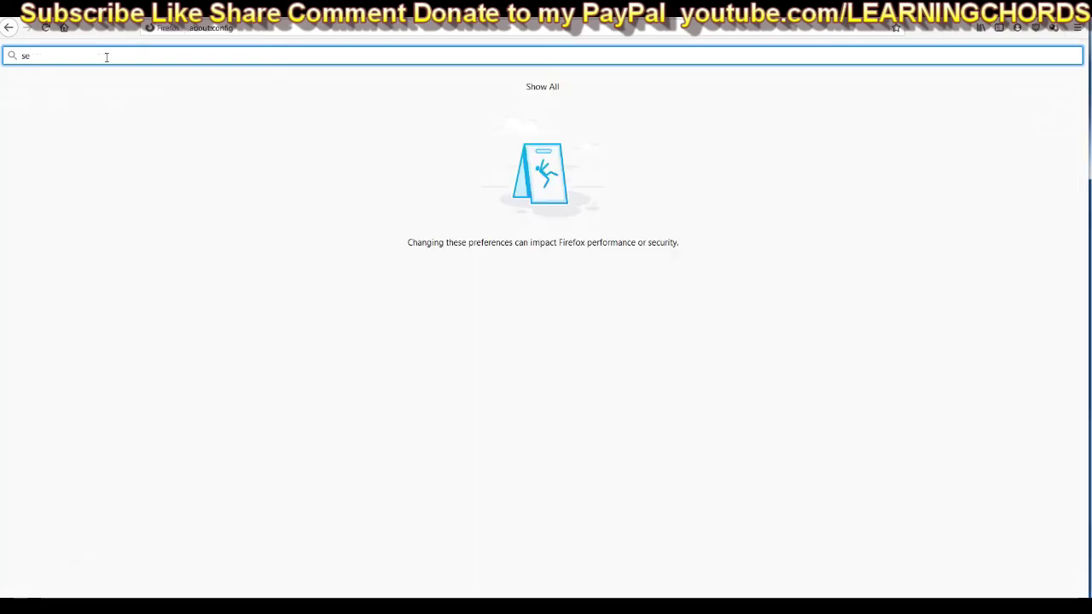
type("curity.")
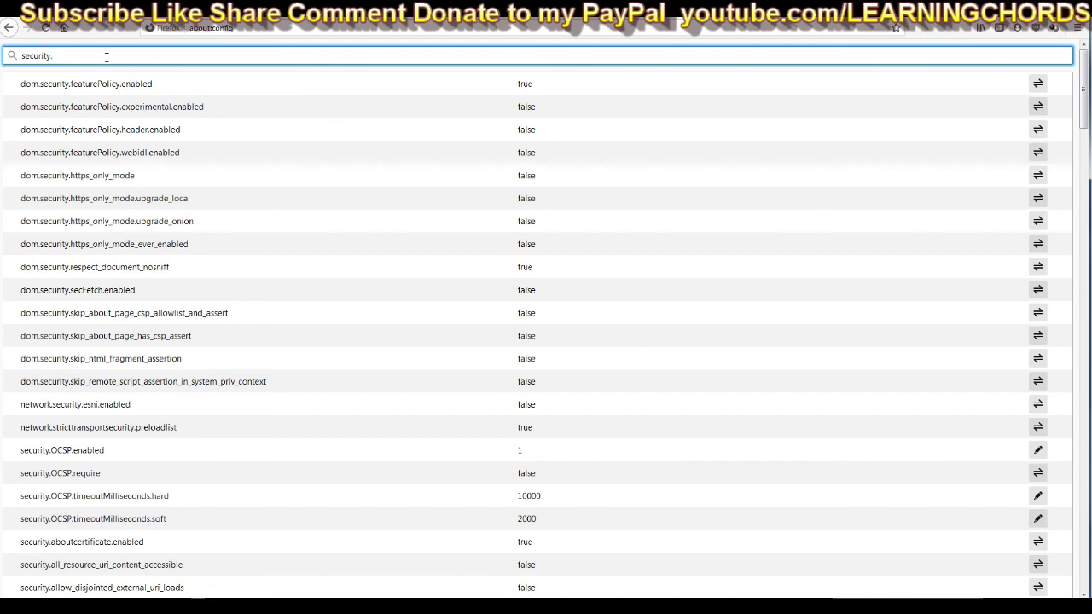
type("enter")
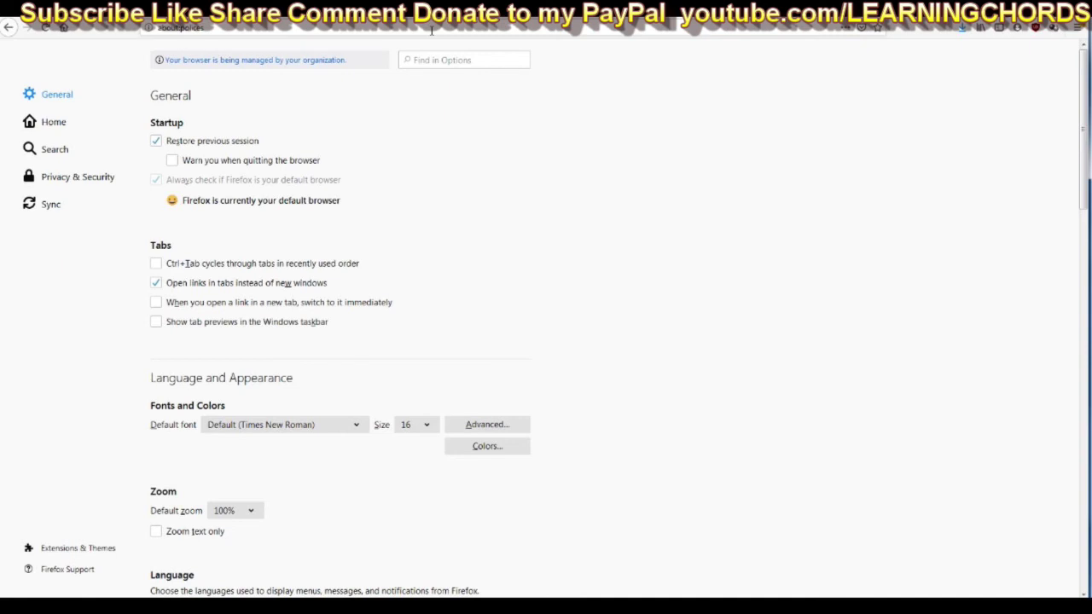
Step: Load about:policies to confirm the Enterprise Policies service is now inactive
key("Return")
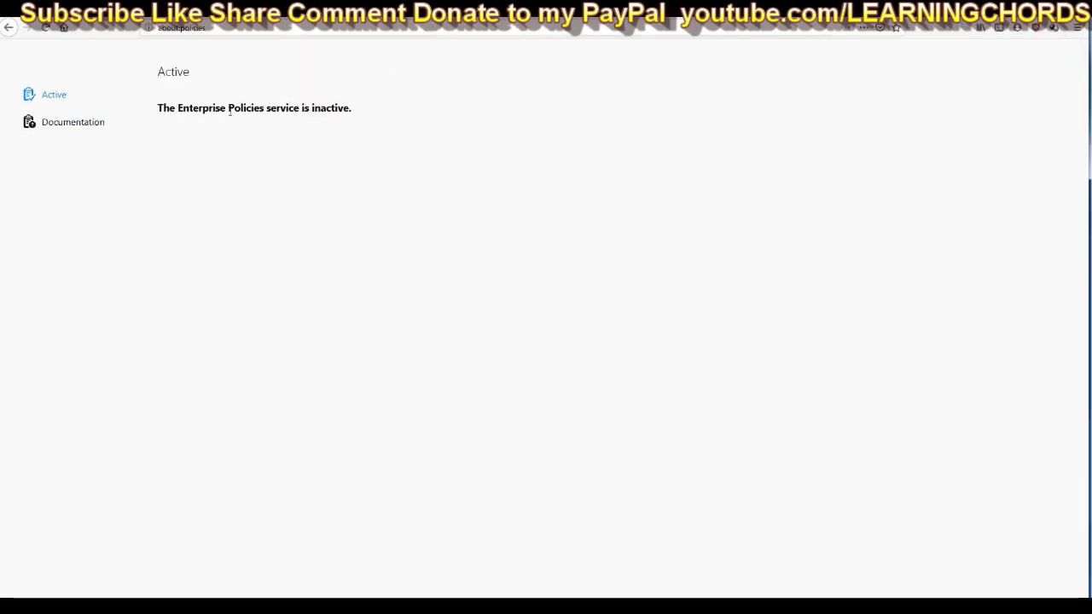